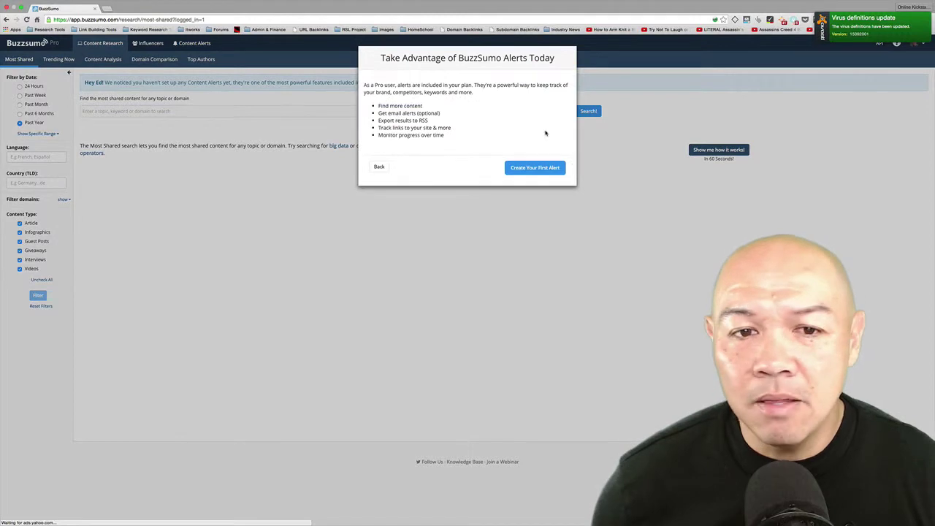
Dismiss the alerts offer and search the most shared content for "content marketing"
{"action": "left_click", "coordinate": [378, 166]}
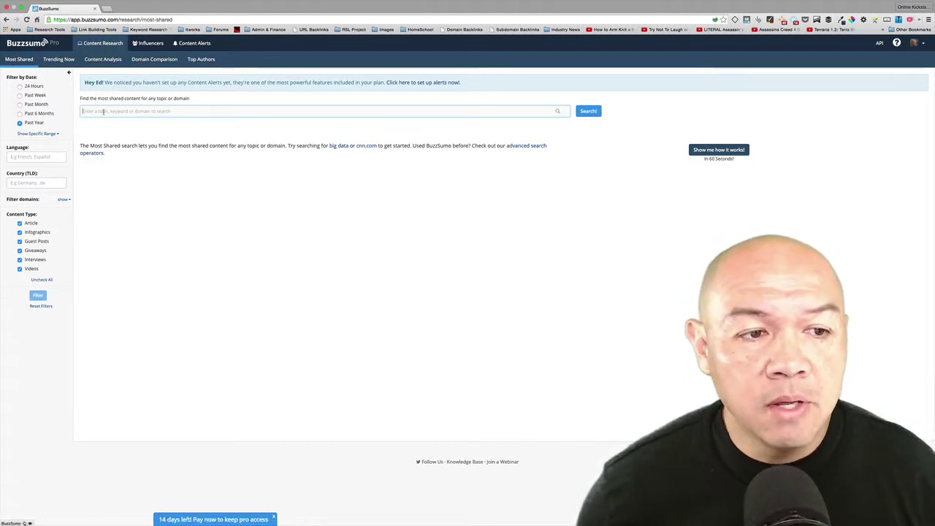
{"action": "type", "text": "content marketing"}
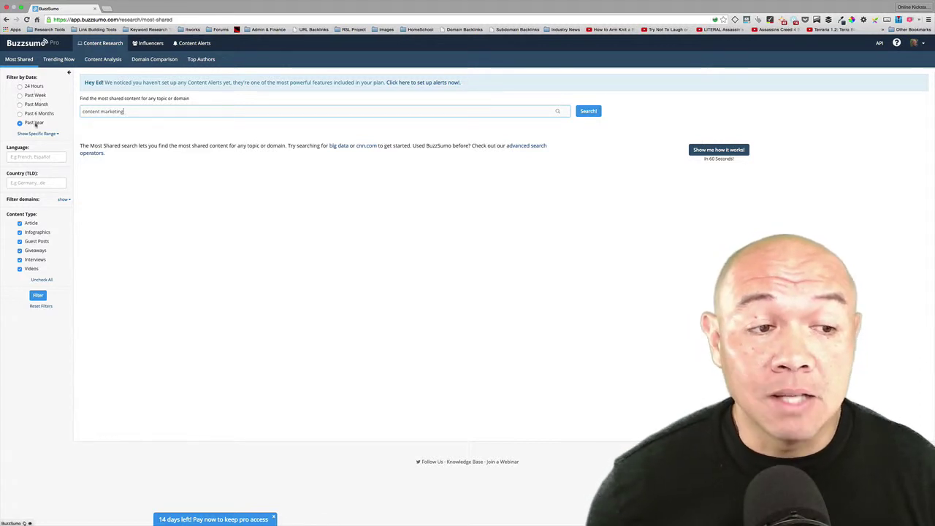
{"action": "left_click", "coordinate": [587, 111]}
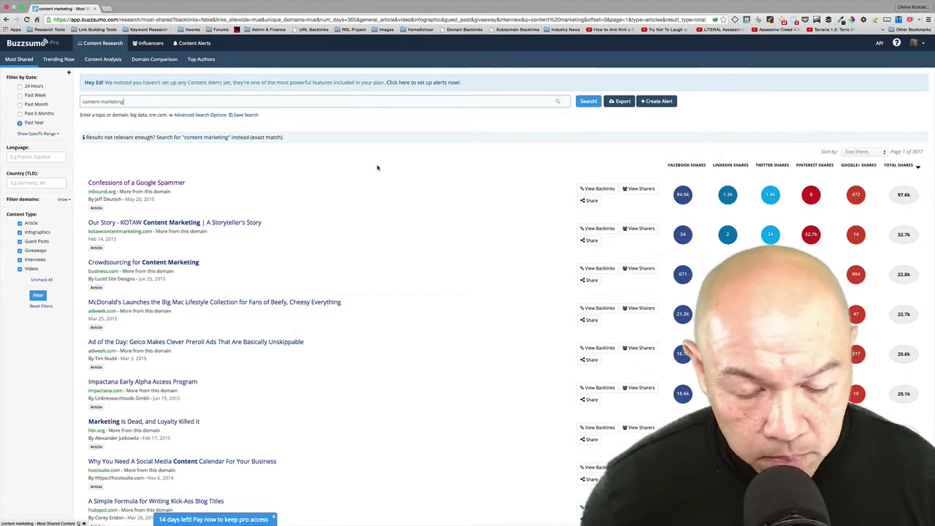
{"action": "scroll", "coordinate": [377, 168], "scroll_direction": "down", "scroll_amount": 3}
{"action": "scroll", "coordinate": [377, 168], "scroll_direction": "up", "scroll_amount": 3}
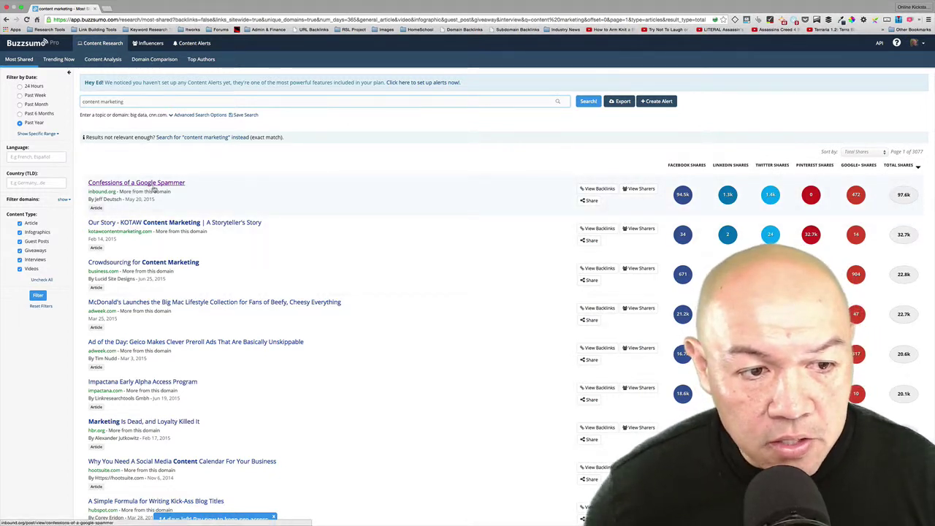
Review the total share figures of the found articles and sort the results by LinkedIn shares
{"action": "mouse_move", "coordinate": [919, 199]}
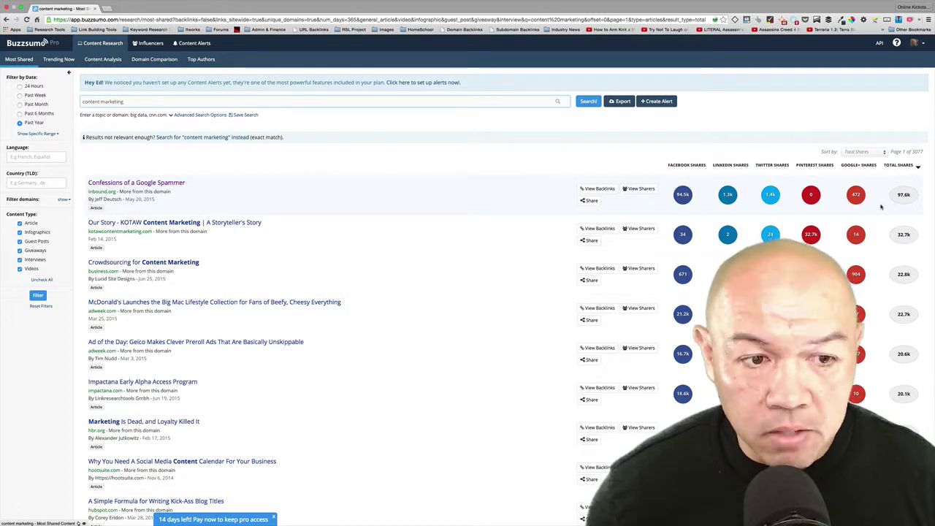
{"action": "scroll", "coordinate": [532, 201], "scroll_direction": "down", "scroll_amount": 5}
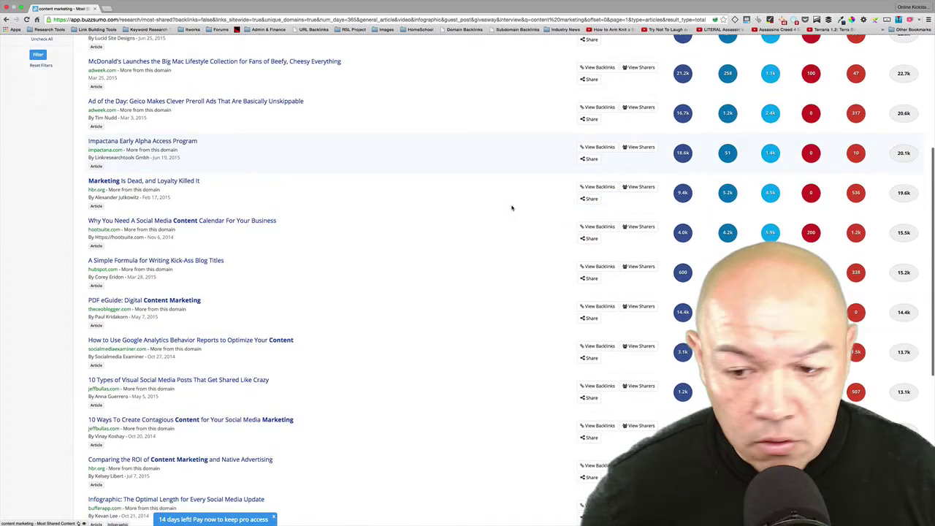
{"action": "scroll", "coordinate": [511, 206], "scroll_direction": "up", "scroll_amount": 7}
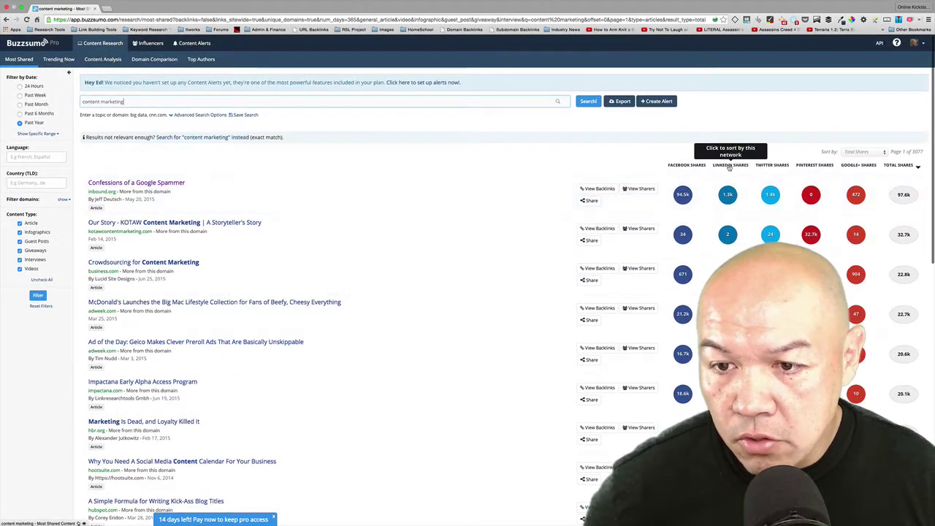
{"action": "left_click", "coordinate": [742, 201]}
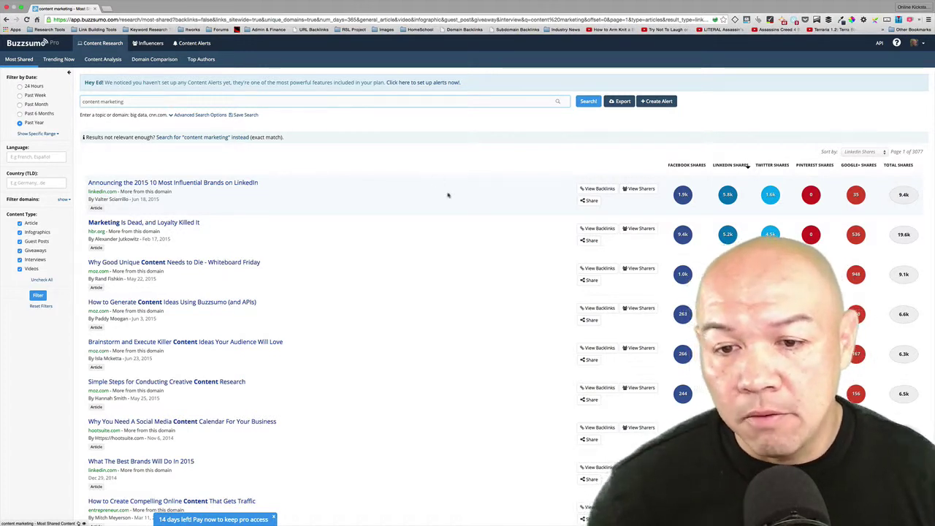
{"action": "left_click", "coordinate": [599, 189]}
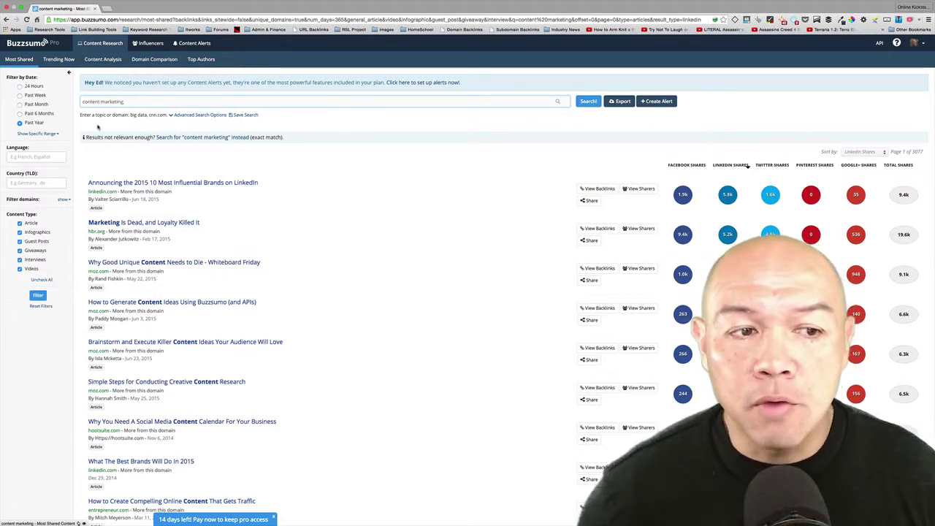
Filter the content marketing results so that only the Infographics content type is included
{"action": "left_click", "coordinate": [20, 269]}
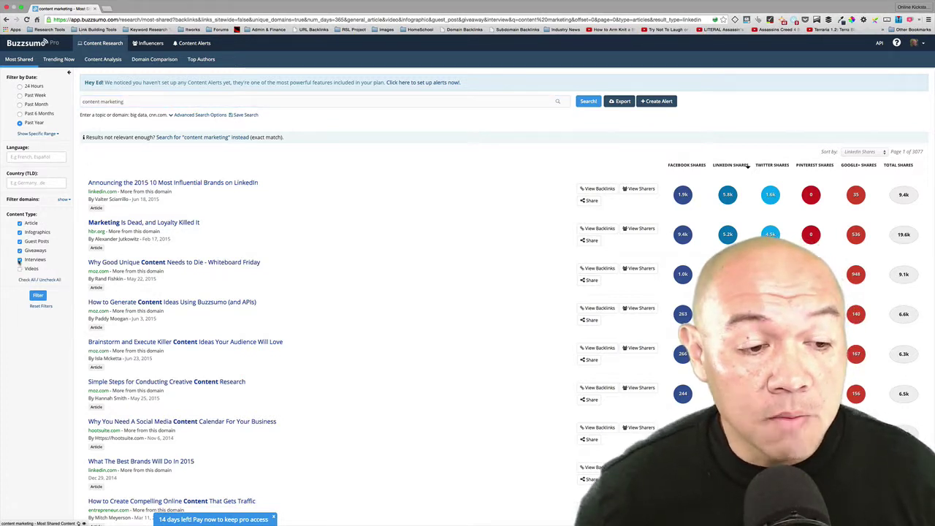
{"action": "left_click", "coordinate": [20, 260]}
{"action": "left_click", "coordinate": [19, 250]}
{"action": "left_click", "coordinate": [19, 241]}
{"action": "left_click", "coordinate": [20, 223]}
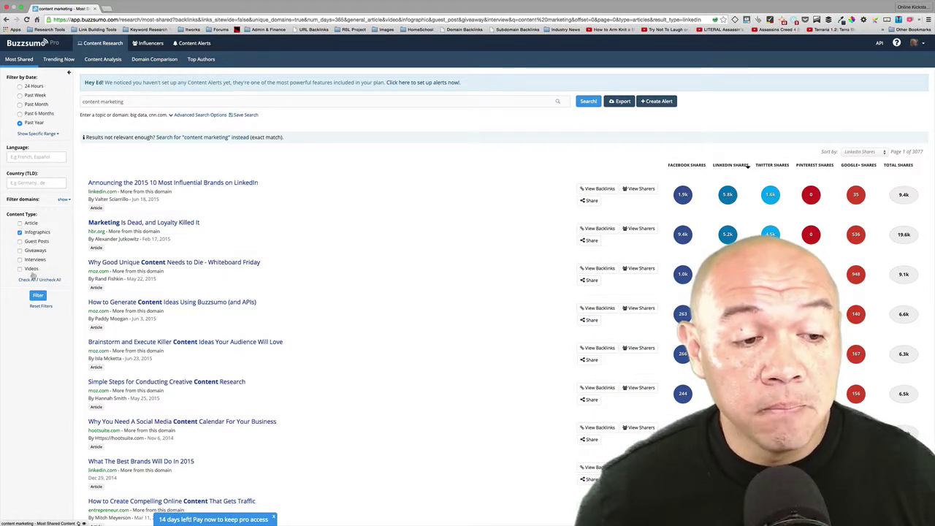
{"action": "left_click", "coordinate": [38, 296]}
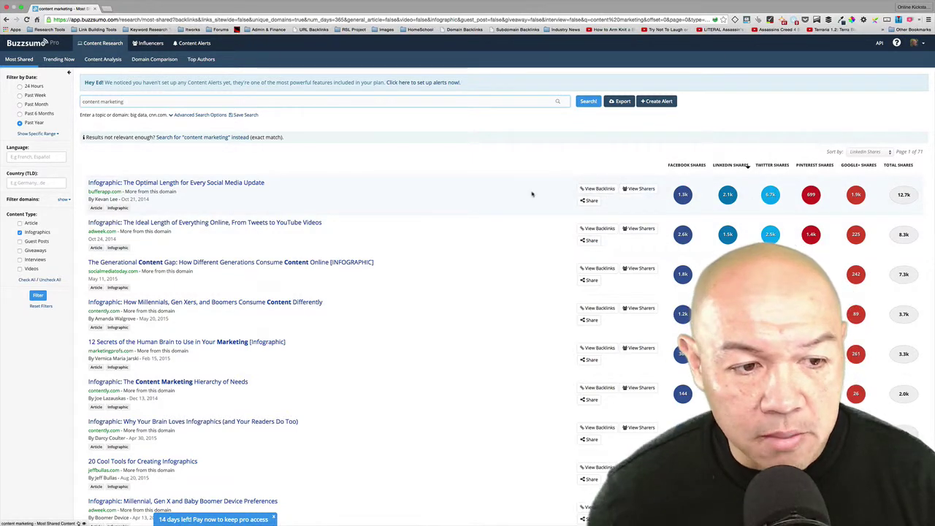
{"action": "scroll", "coordinate": [482, 192], "scroll_direction": "down", "scroll_amount": 1}
{"action": "scroll", "coordinate": [482, 192], "scroll_direction": "up", "scroll_amount": 1}
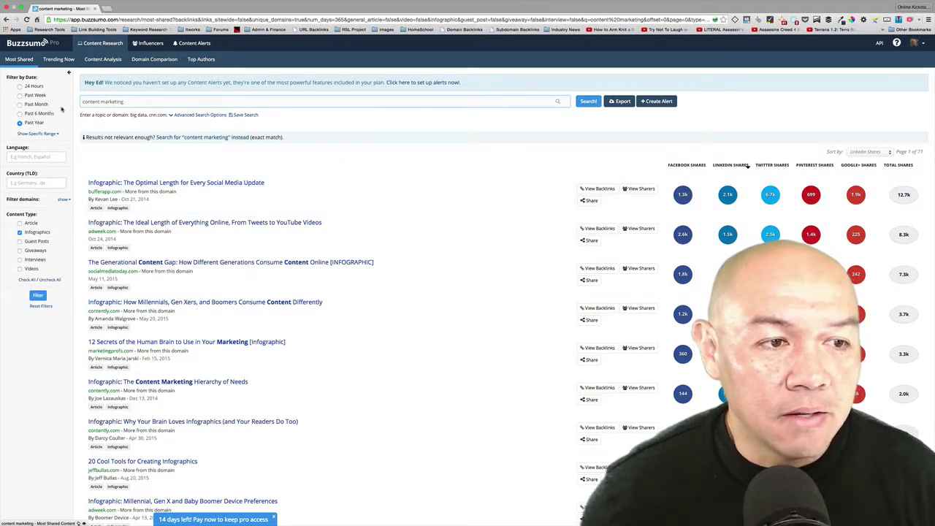
Add a custom trending content feed named "content marketing" that tracks the topic content marketing
{"action": "left_click", "coordinate": [59, 60]}
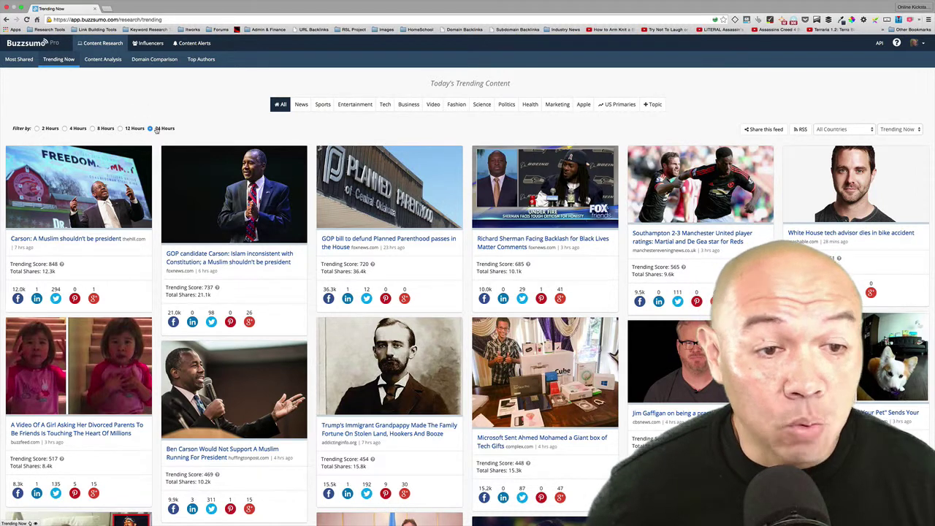
{"action": "left_click", "coordinate": [652, 105]}
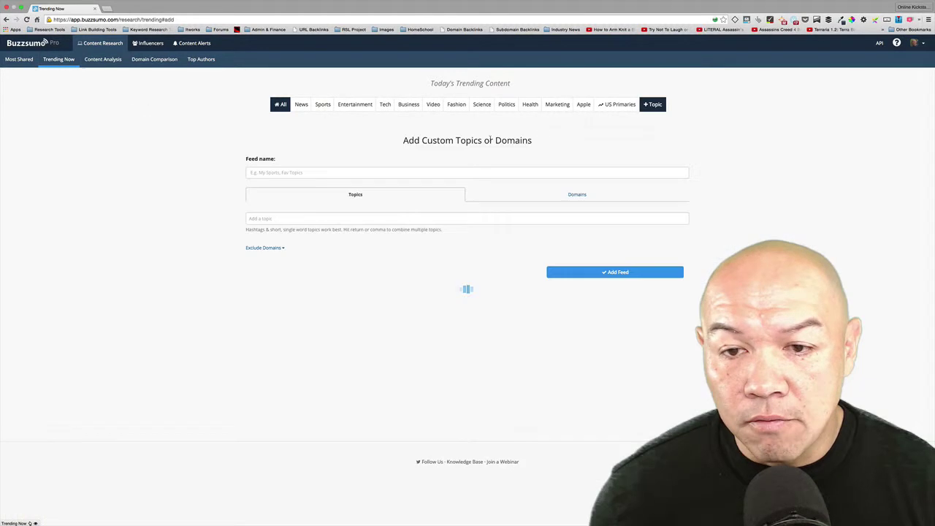
{"action": "type", "text": "con"}
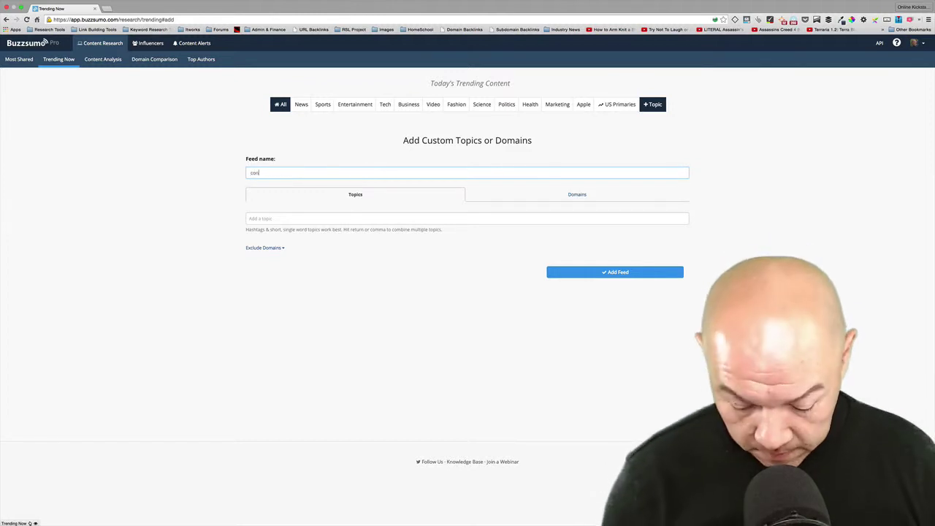
{"action": "type", "text": "tent marketing"}
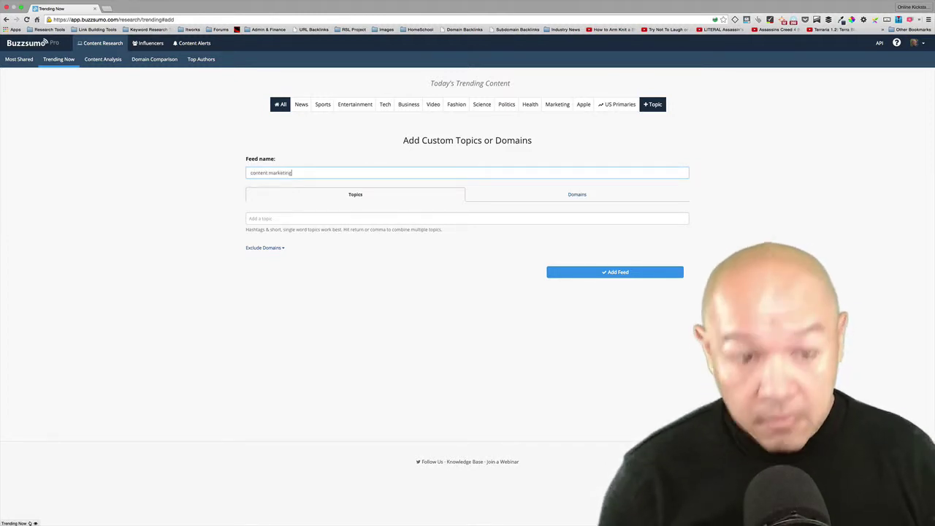
{"action": "left_click", "coordinate": [652, 276]}
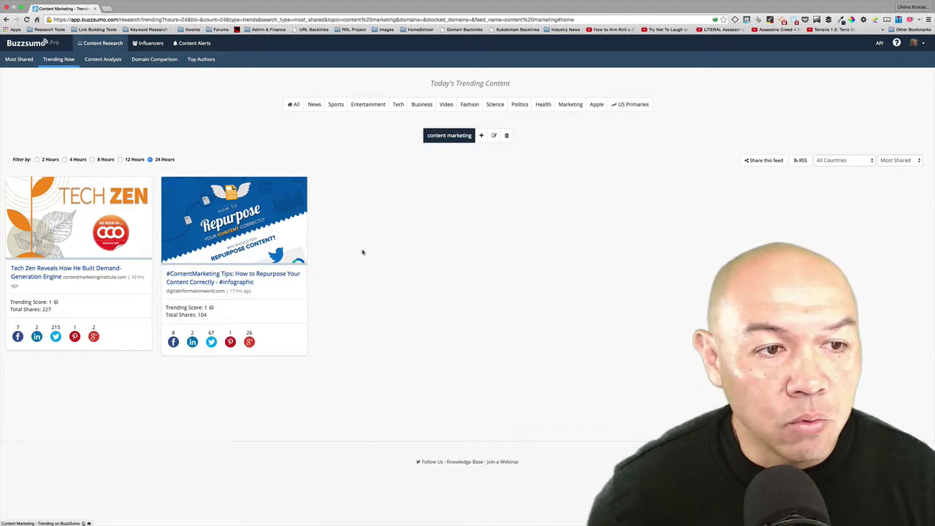
Run a content analysis for "content marketing" and examine its charts by network, content type, date, length and most shared domains
{"action": "left_click", "coordinate": [112, 61]}
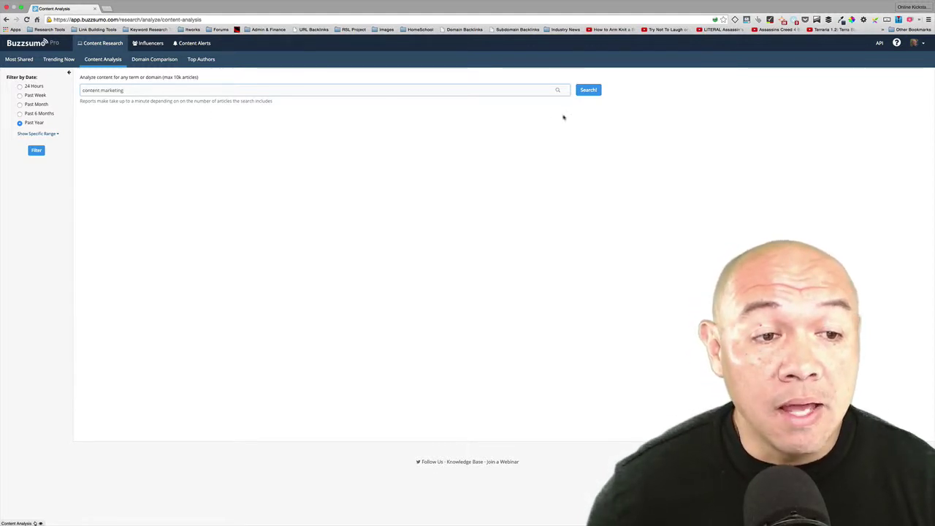
{"action": "left_click", "coordinate": [588, 90]}
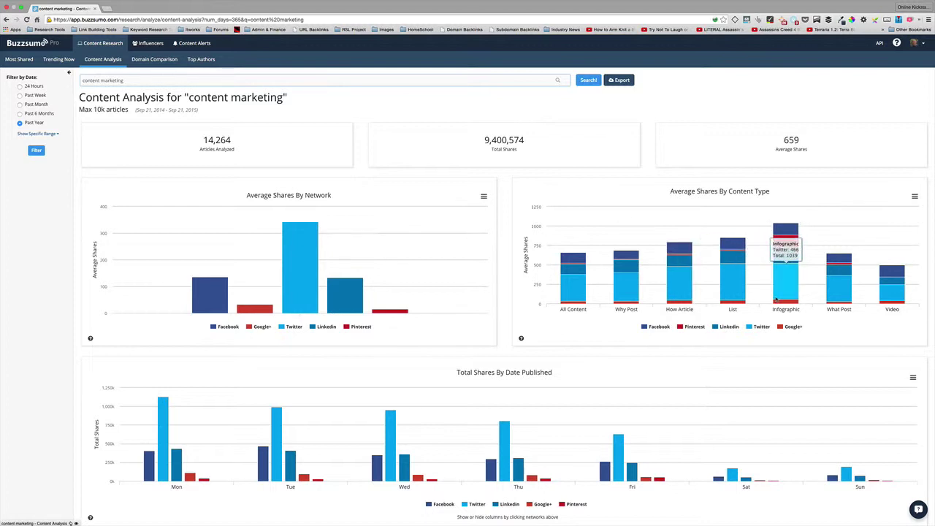
{"action": "scroll", "coordinate": [776, 299], "scroll_direction": "down", "scroll_amount": 1}
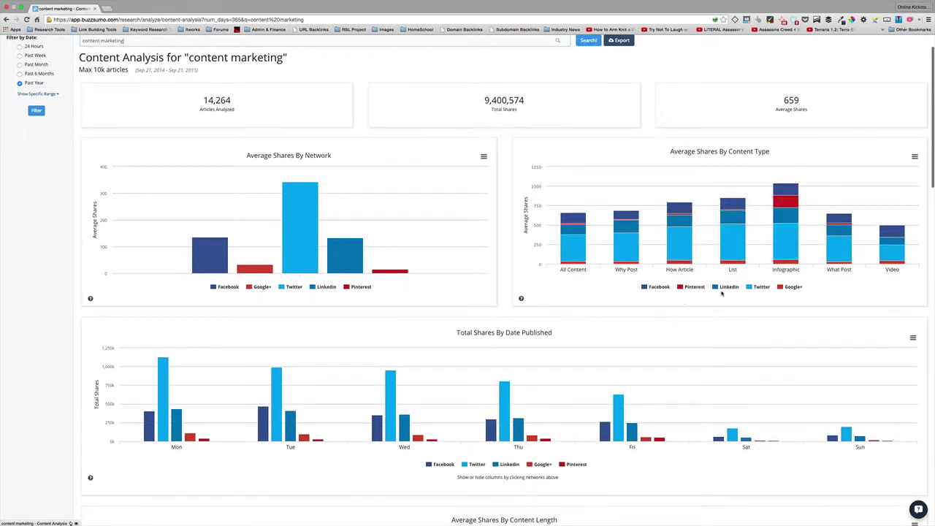
{"action": "scroll", "coordinate": [577, 219], "scroll_direction": "down", "scroll_amount": 2}
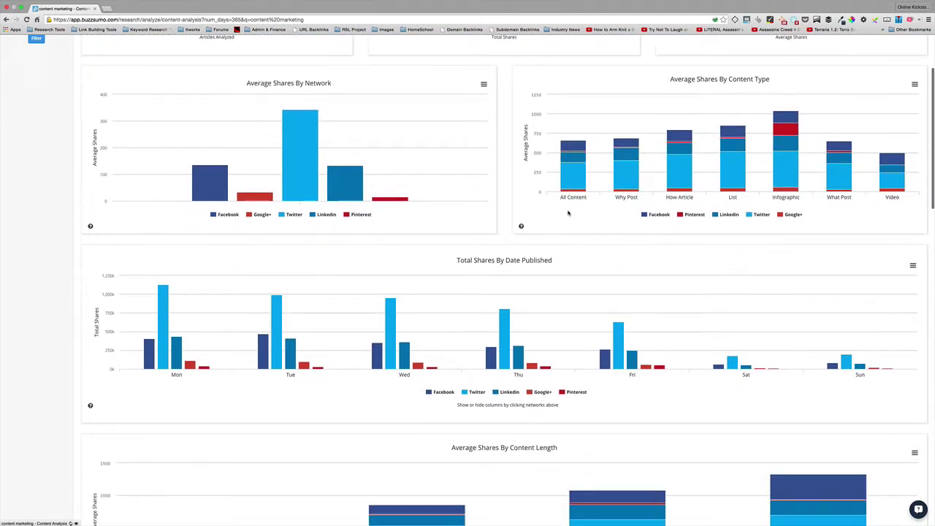
{"action": "scroll", "coordinate": [568, 213], "scroll_direction": "down", "scroll_amount": 2}
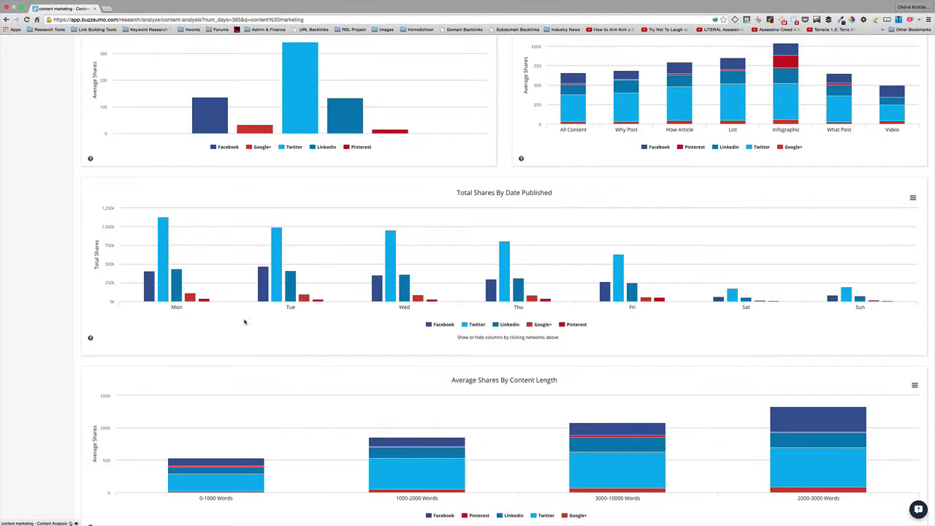
{"action": "scroll", "coordinate": [287, 323], "scroll_direction": "down", "scroll_amount": 3}
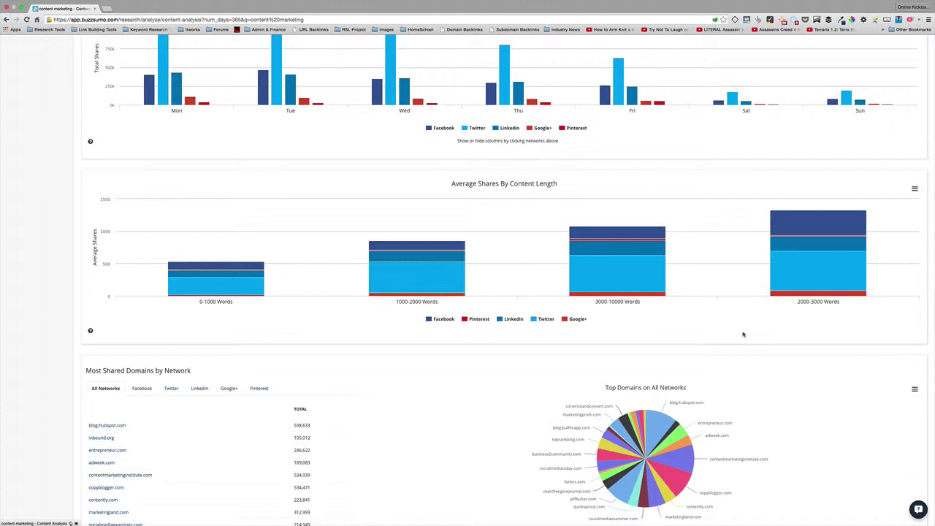
{"action": "scroll", "coordinate": [726, 327], "scroll_direction": "down", "scroll_amount": 5}
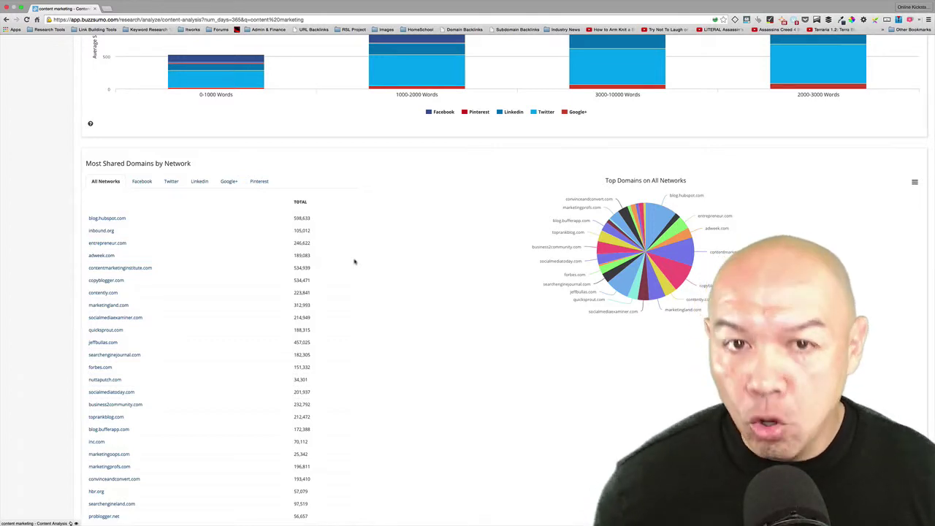
{"action": "scroll", "coordinate": [355, 262], "scroll_direction": "up", "scroll_amount": 10}
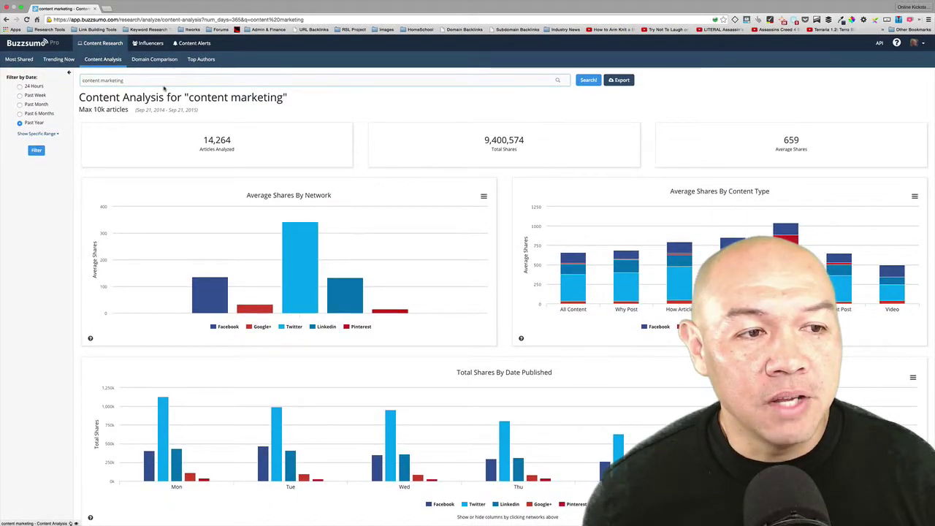
{"action": "left_click", "coordinate": [158, 60]}
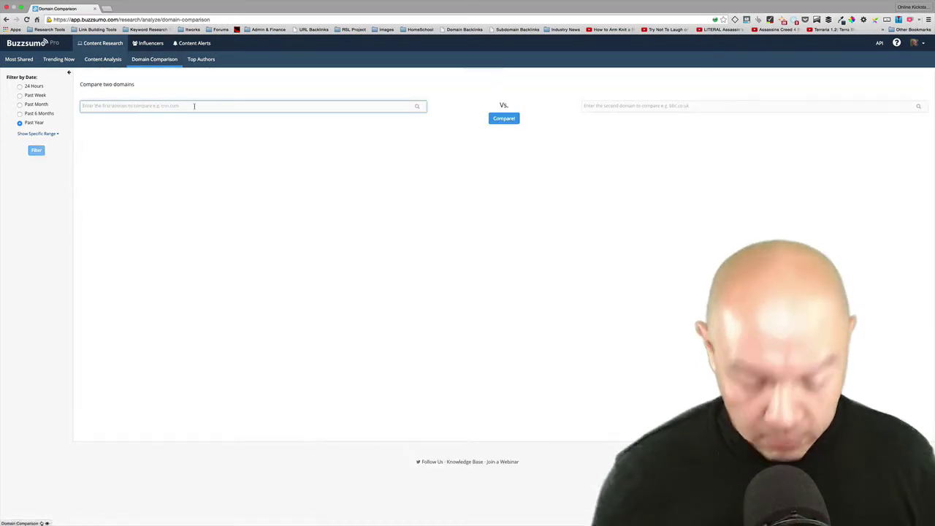
{"action": "type", "text": "www.copyh"}
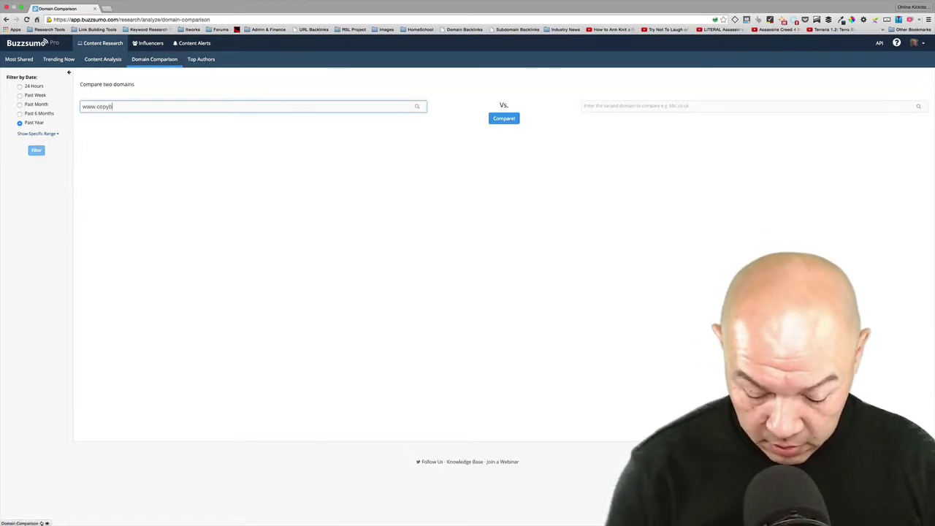
{"action": "key", "text": "BackSpace"}
{"action": "type", "text": "blogger.com"}
{"action": "key", "text": "Tab"}
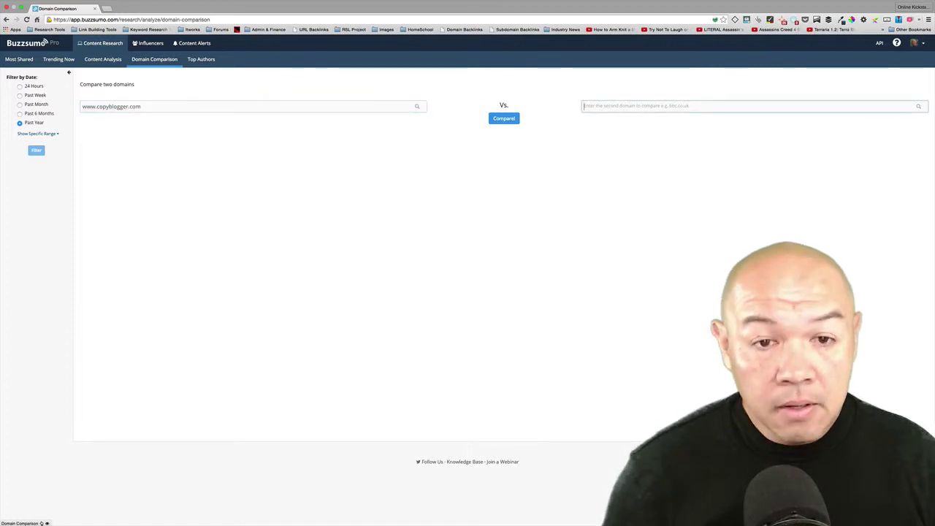
{"action": "type", "text": "www"}
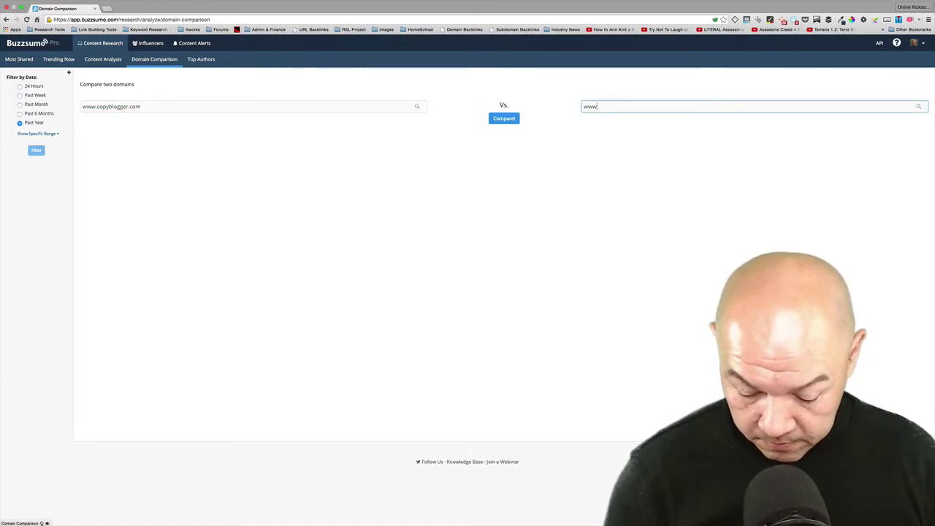
{"action": "type", "text": ".quicksprout.com"}
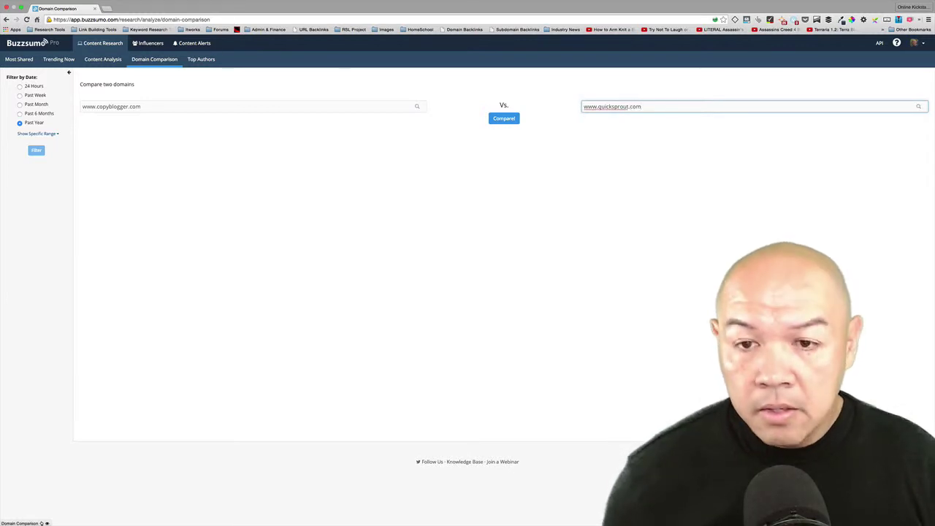
{"action": "left_click", "coordinate": [504, 121]}
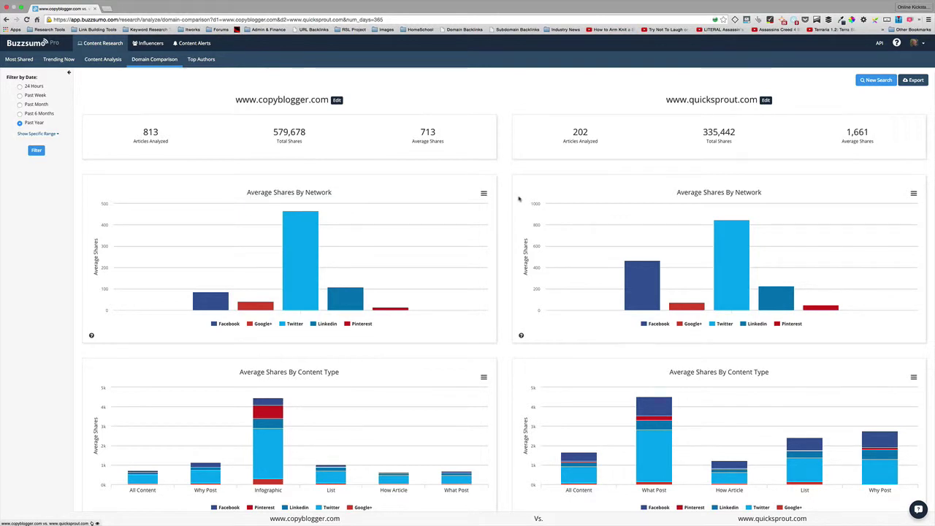
Examine how both domains' shares compare by content type, publication day and content length
{"action": "scroll", "coordinate": [518, 198], "scroll_direction": "down", "scroll_amount": 5}
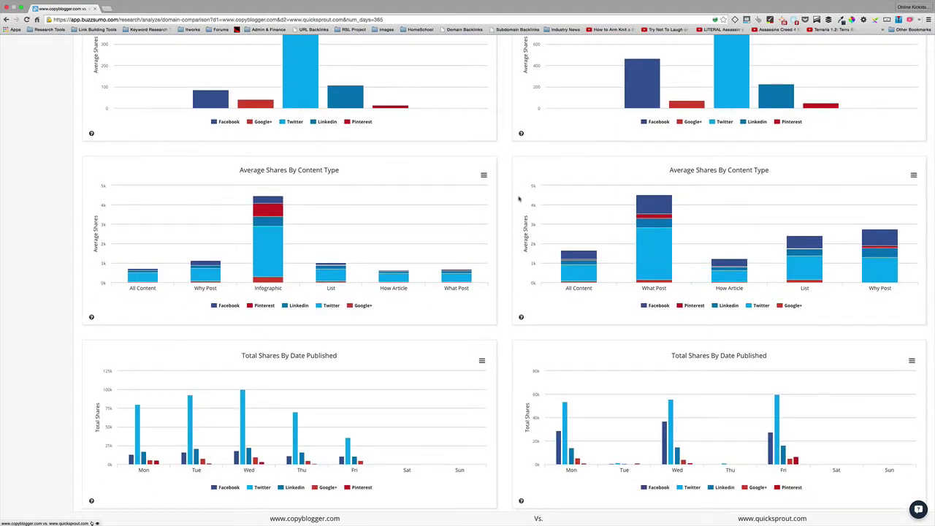
{"action": "mouse_move", "coordinate": [656, 248]}
{"action": "mouse_move", "coordinate": [266, 282]}
{"action": "scroll", "coordinate": [266, 281], "scroll_direction": "down", "scroll_amount": 4}
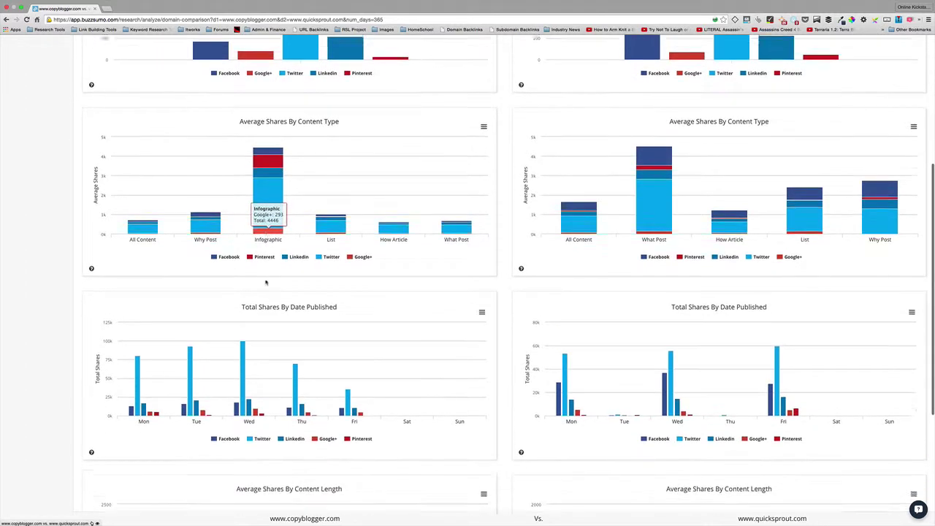
{"action": "scroll", "coordinate": [330, 268], "scroll_direction": "down", "scroll_amount": 1}
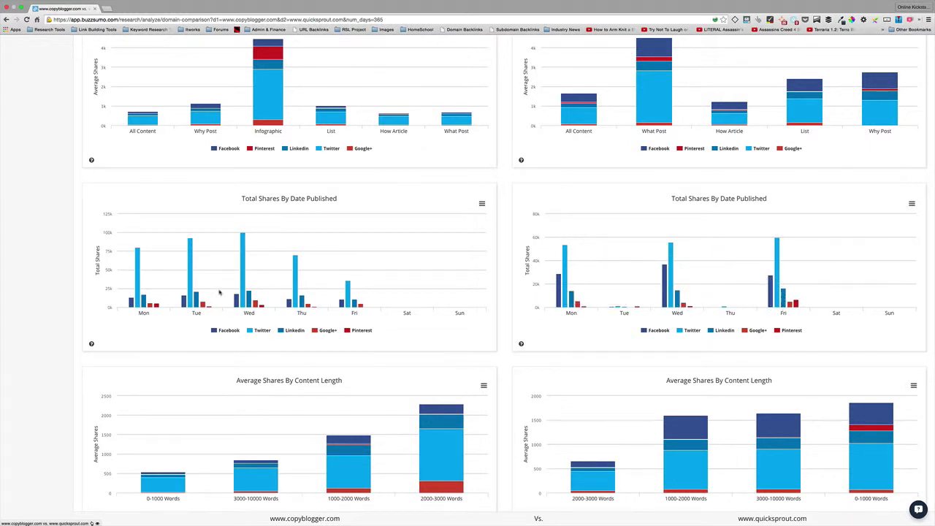
Inspect the average share figures for individual word-count ranges in both domains' content length charts
{"action": "scroll", "coordinate": [502, 291], "scroll_direction": "down", "scroll_amount": 3}
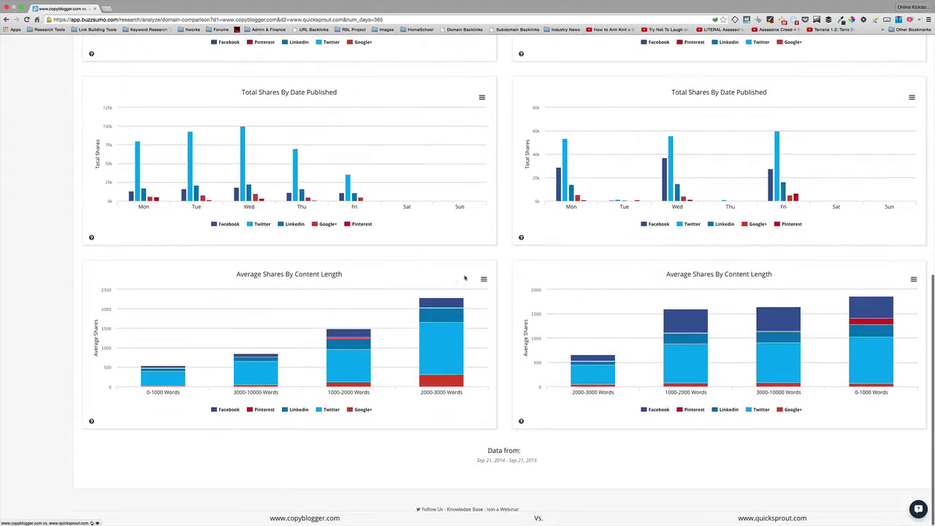
{"action": "mouse_move", "coordinate": [457, 348]}
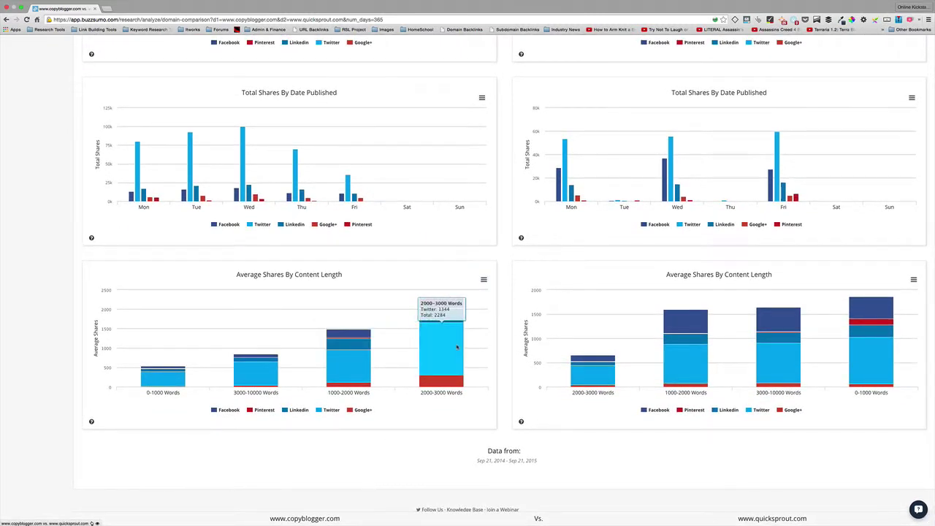
{"action": "mouse_move", "coordinate": [759, 321]}
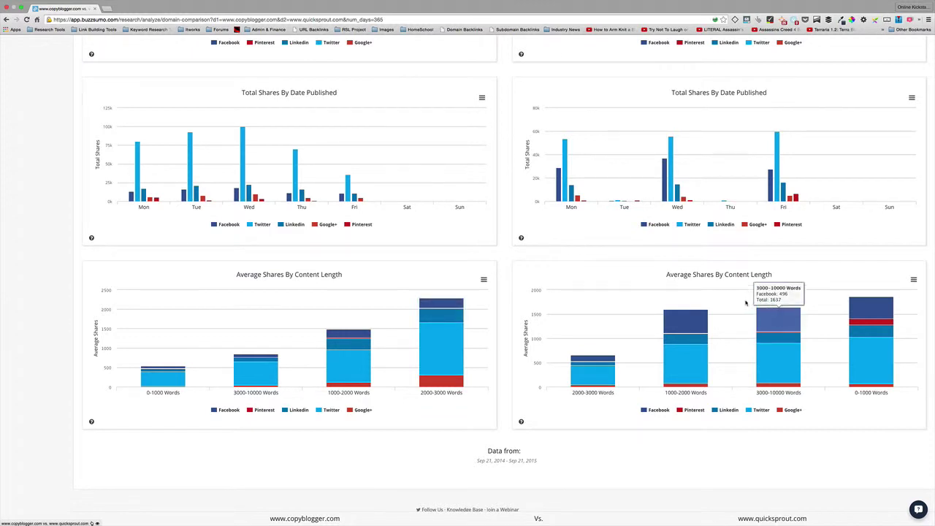
{"action": "mouse_move", "coordinate": [879, 395]}
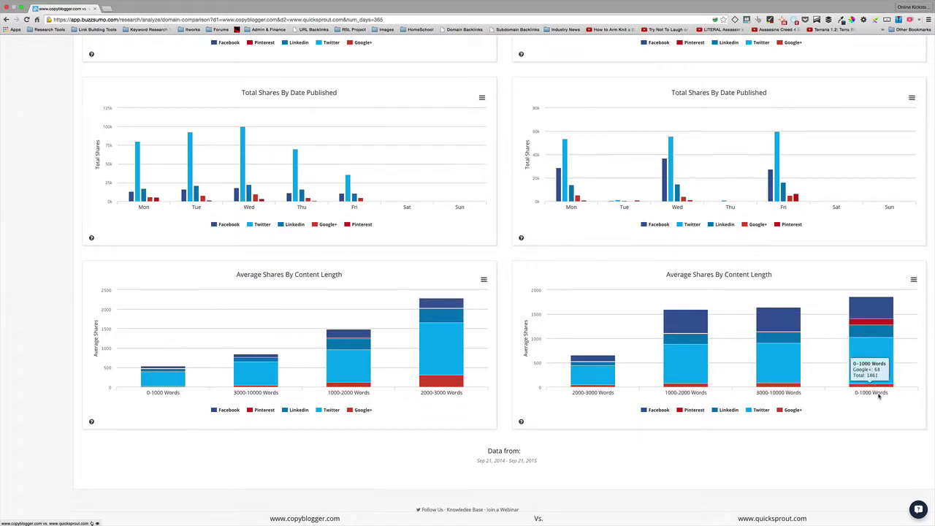
{"action": "mouse_move", "coordinate": [694, 341]}
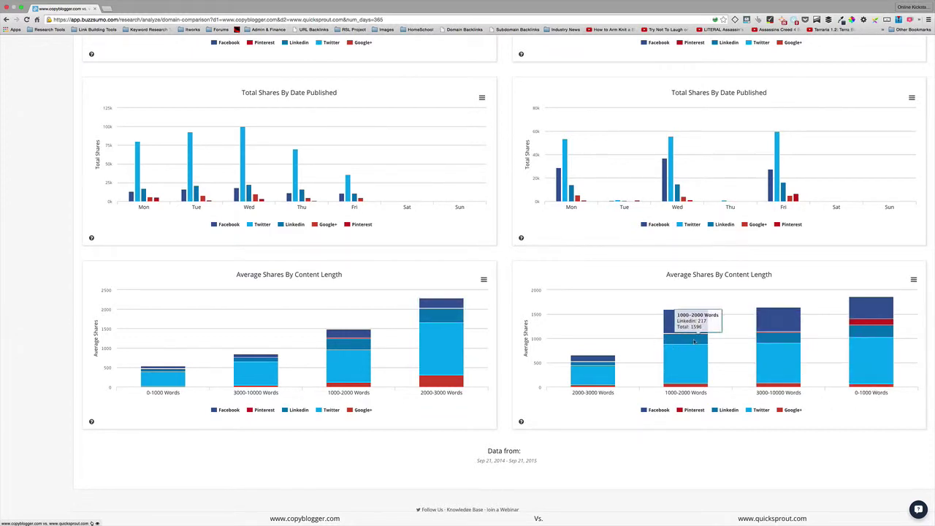
{"action": "mouse_move", "coordinate": [859, 367]}
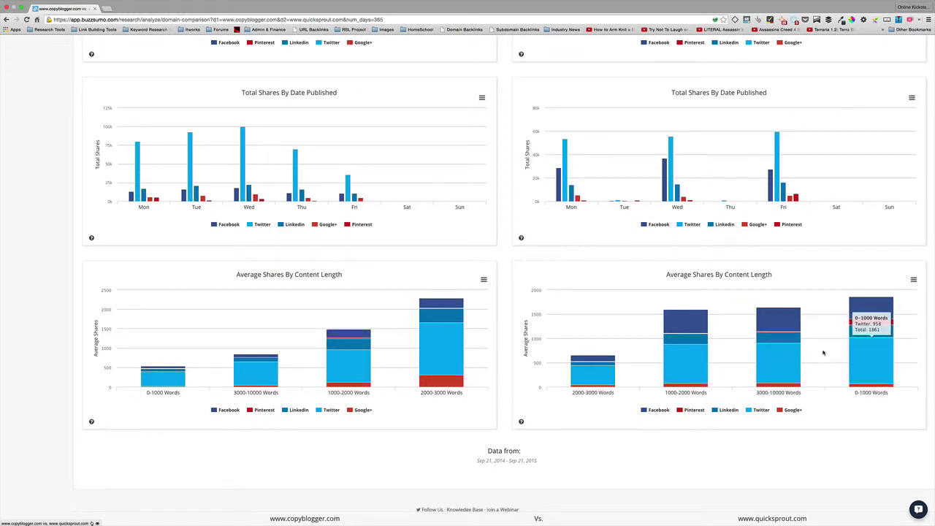
Open the Top Authors report section of the content research tools
{"action": "scroll", "coordinate": [874, 369], "scroll_direction": "up", "scroll_amount": 5}
{"action": "scroll", "coordinate": [782, 347], "scroll_direction": "up", "scroll_amount": 2}
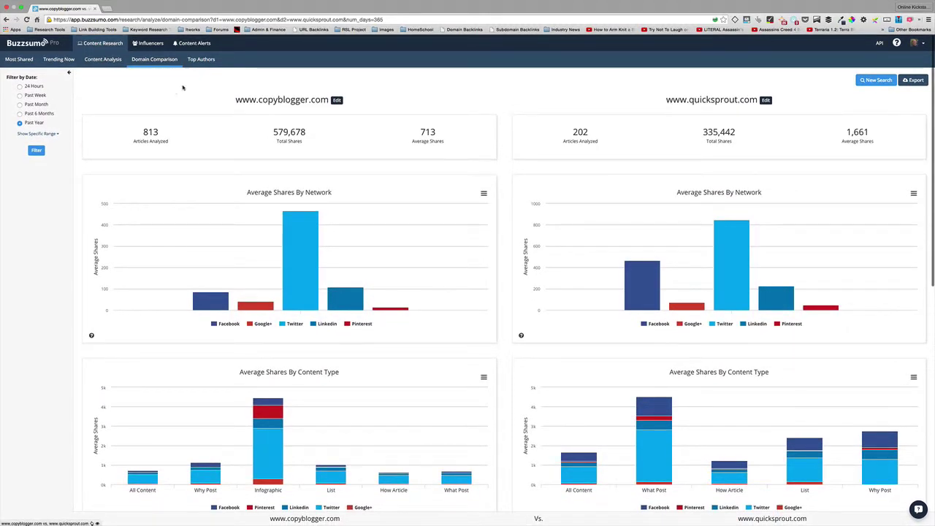
{"action": "left_click", "coordinate": [201, 61]}
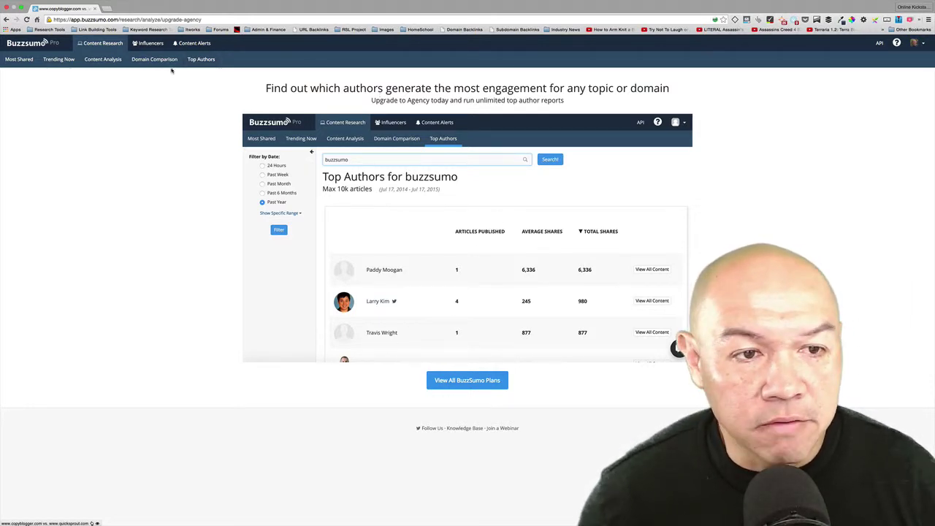
Run an influencer search for "content marketing" across bloggers, influencers, companies, journalists and regular people
{"action": "left_click", "coordinate": [150, 43]}
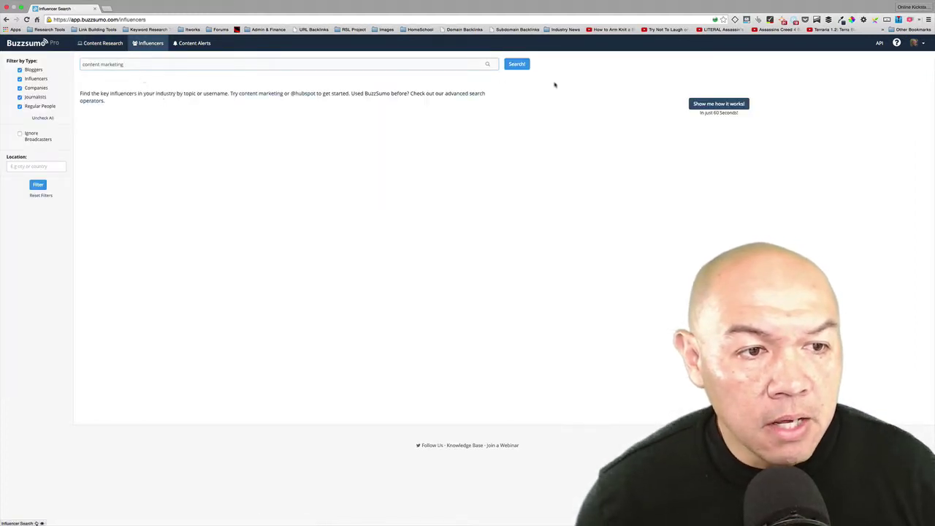
{"action": "left_click", "coordinate": [516, 63]}
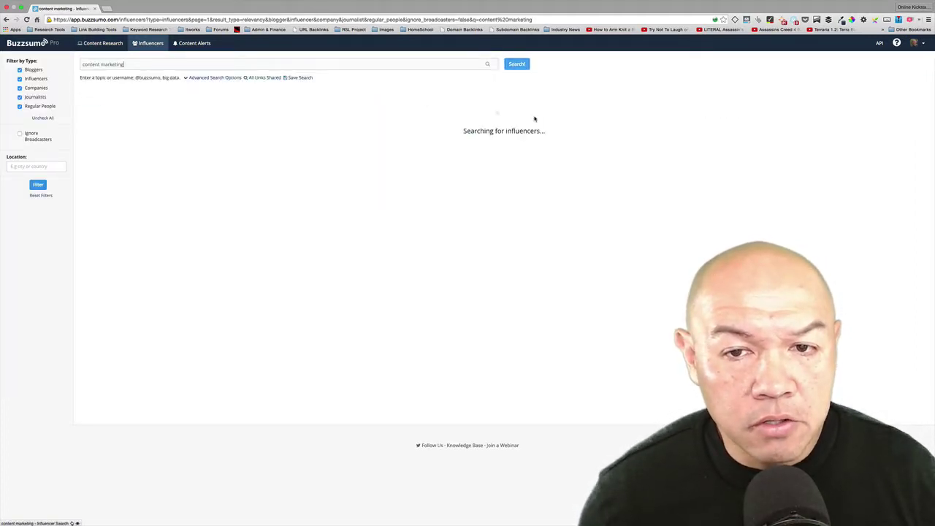